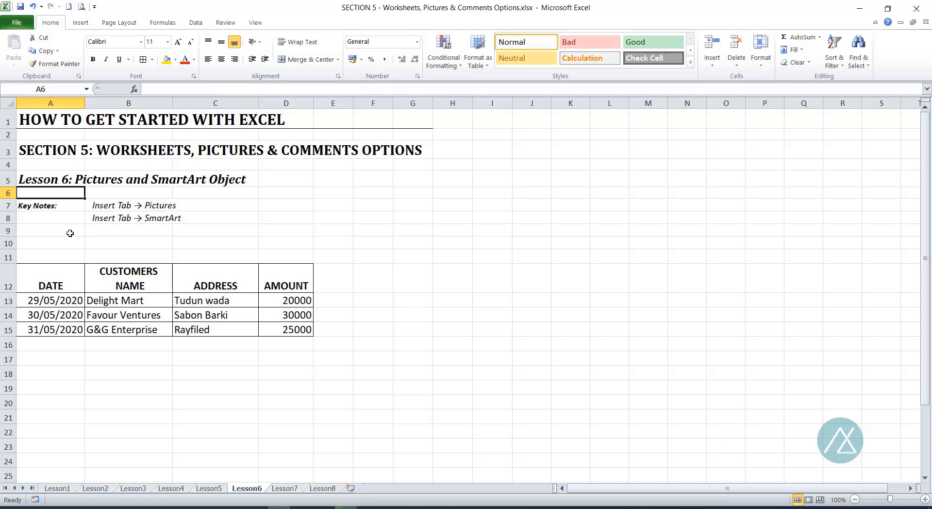
Insert the picture AXL.jpg from the Saved Pictures folder at cell A10 of the Lesson6 sheet
{"action": "left_click", "coordinate": [54, 238]}
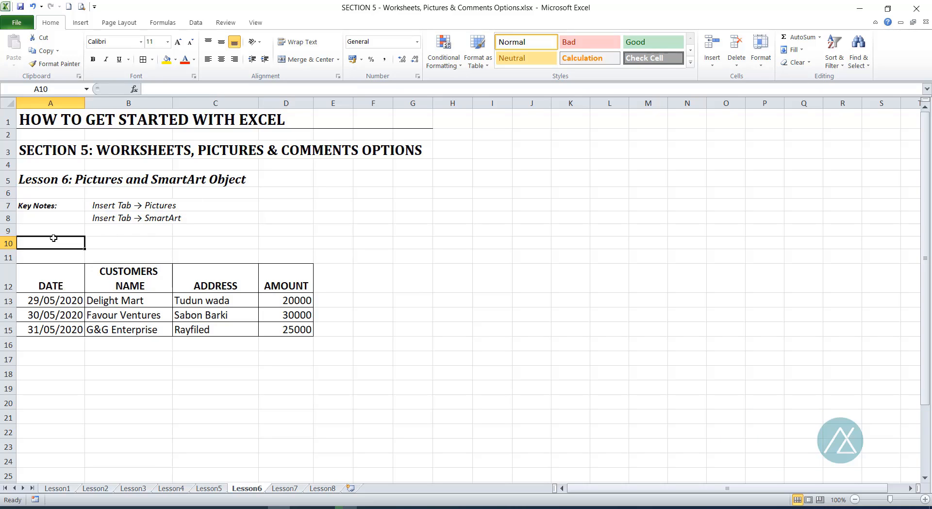
{"action": "left_click", "coordinate": [77, 22]}
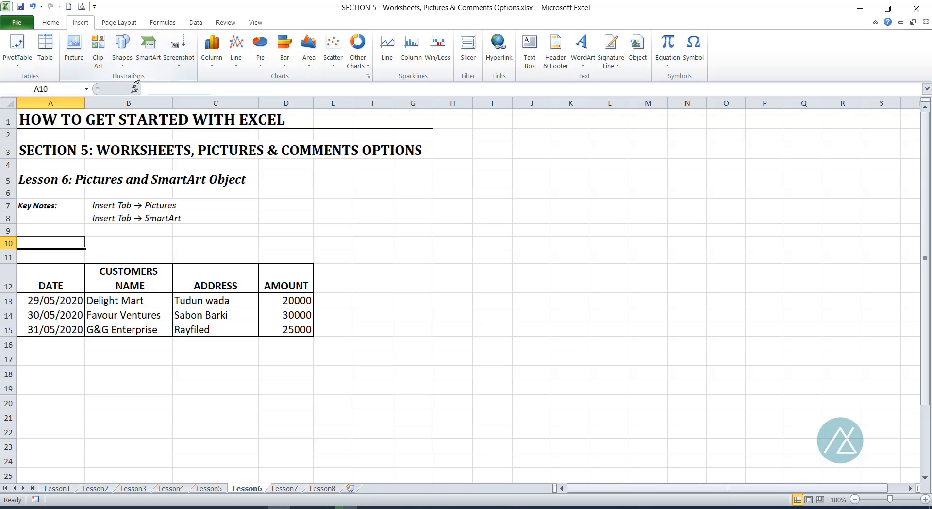
{"action": "left_click", "coordinate": [78, 51]}
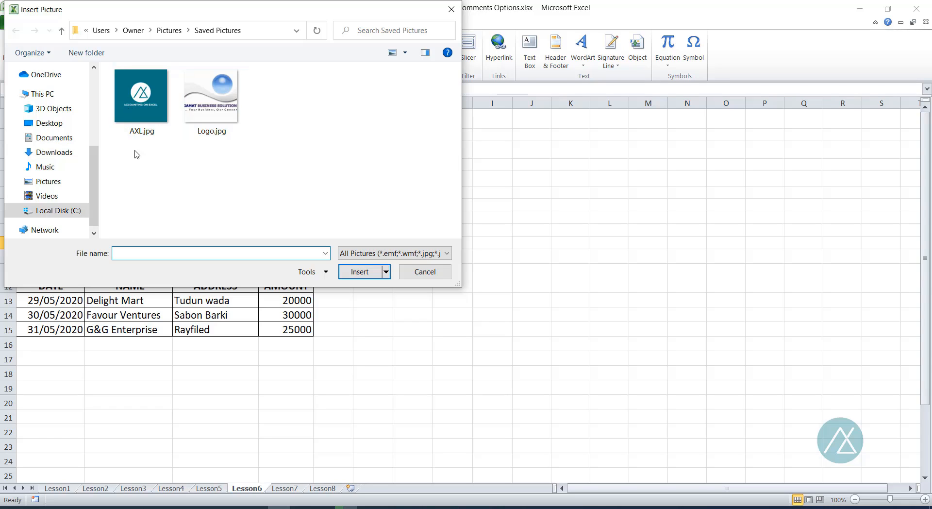
{"action": "left_click", "coordinate": [138, 112]}
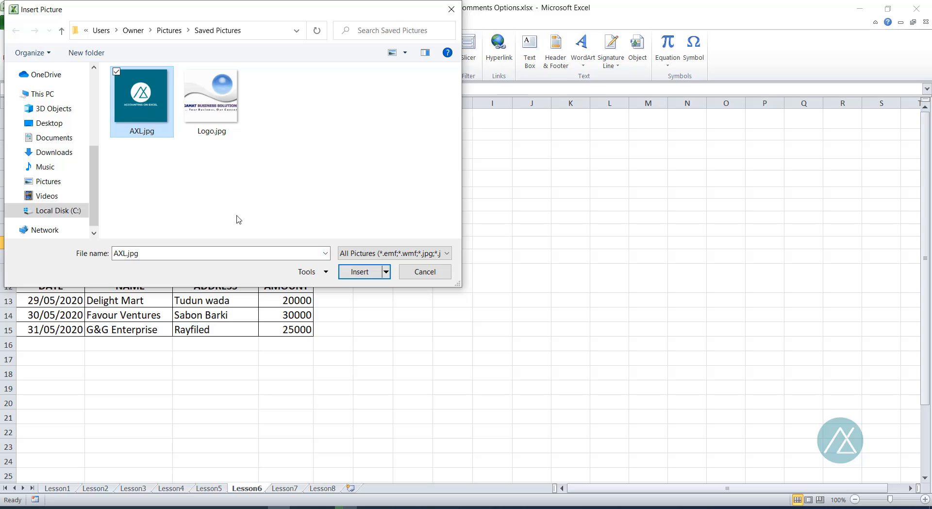
{"action": "left_click", "coordinate": [359, 272]}
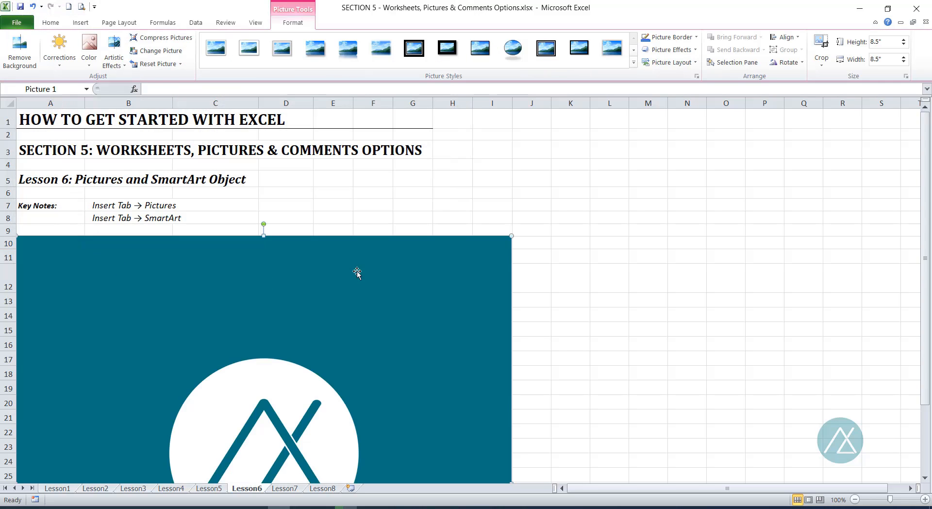
Shrink the inserted picture to about 1.9" by 1.9" and place it in the empty cells beside the customer table
{"action": "left_click_drag", "start_coordinate": [337, 315], "coordinate": [355, 278]}
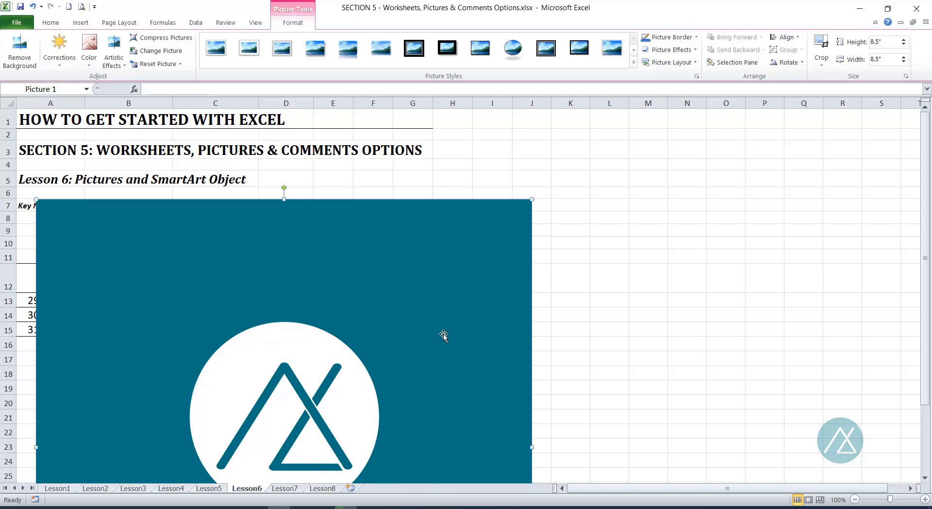
{"action": "scroll", "coordinate": [457, 347], "scroll_direction": "down", "scroll_amount": 3}
{"action": "scroll", "coordinate": [493, 347], "scroll_direction": "up", "scroll_amount": 2}
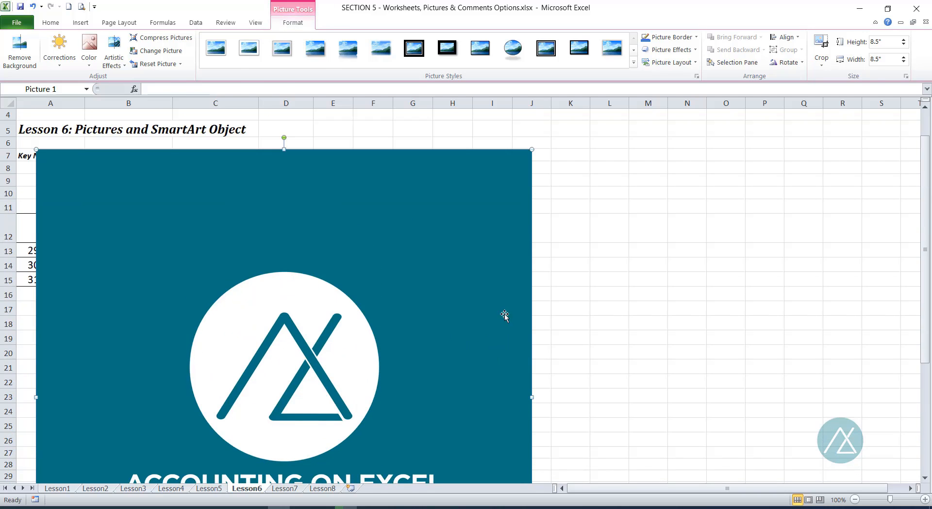
{"action": "left_click_drag", "start_coordinate": [532, 149], "coordinate": [335, 272]}
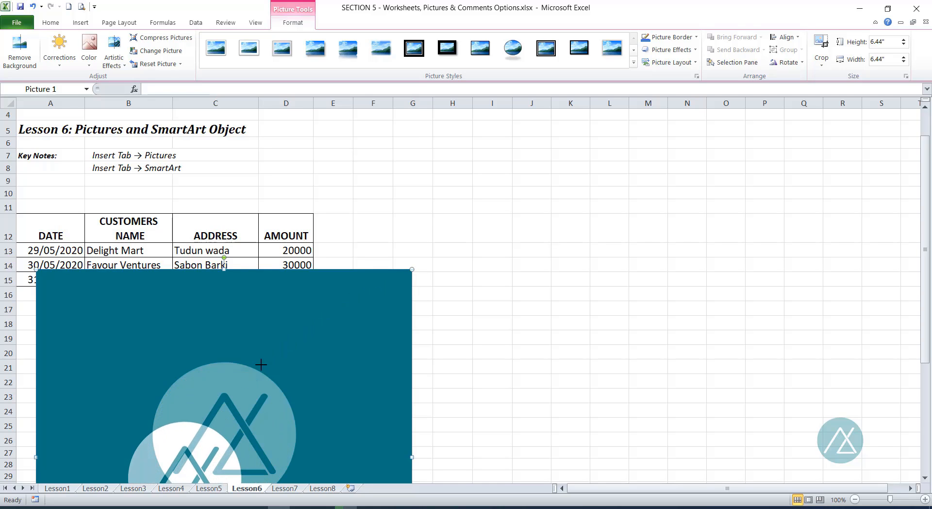
{"action": "left_click_drag", "start_coordinate": [209, 387], "coordinate": [509, 197]}
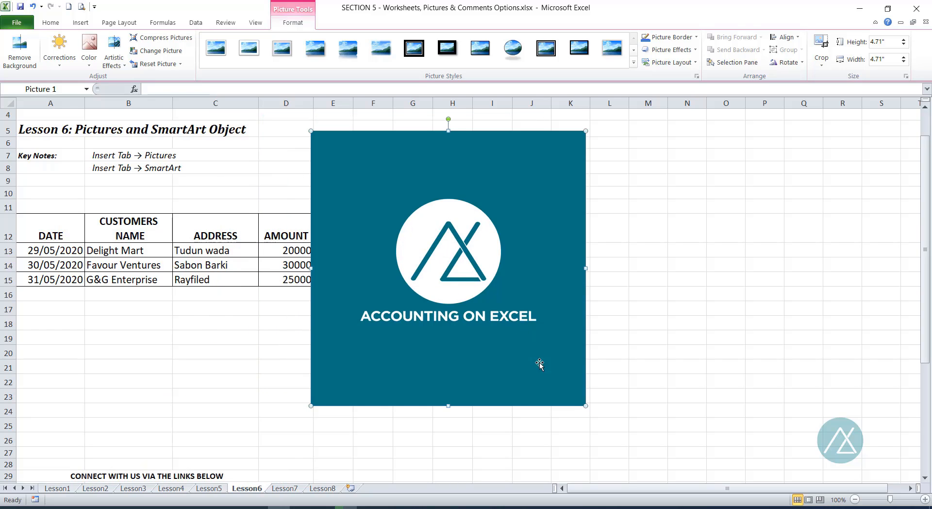
{"action": "left_click_drag", "start_coordinate": [585, 405], "coordinate": [473, 293]}
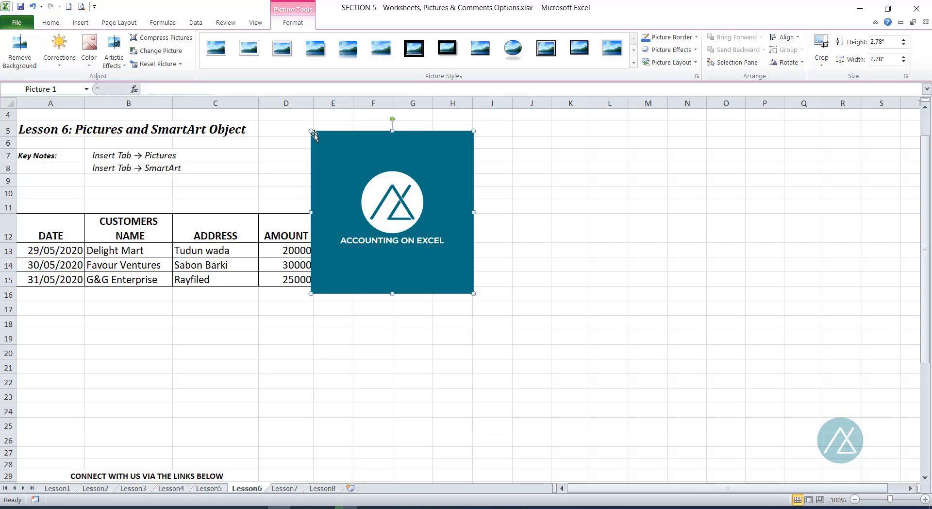
{"action": "left_click_drag", "start_coordinate": [320, 140], "coordinate": [371, 191]}
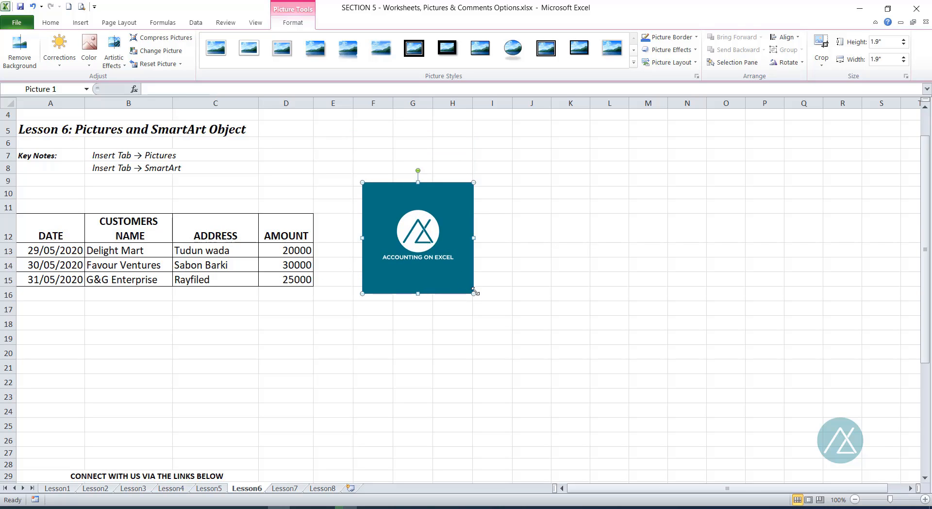
Move the picture into column A above the DATE header and scale it to about 0.83" square, fitting rows 8 to 11
{"action": "left_click_drag", "start_coordinate": [434, 236], "coordinate": [77, 171]}
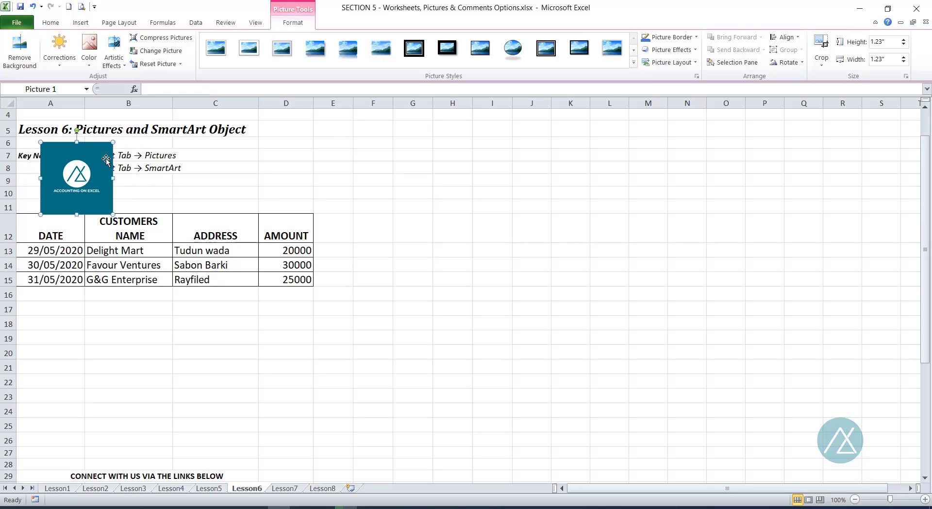
{"action": "left_click_drag", "start_coordinate": [114, 141], "coordinate": [65, 193]}
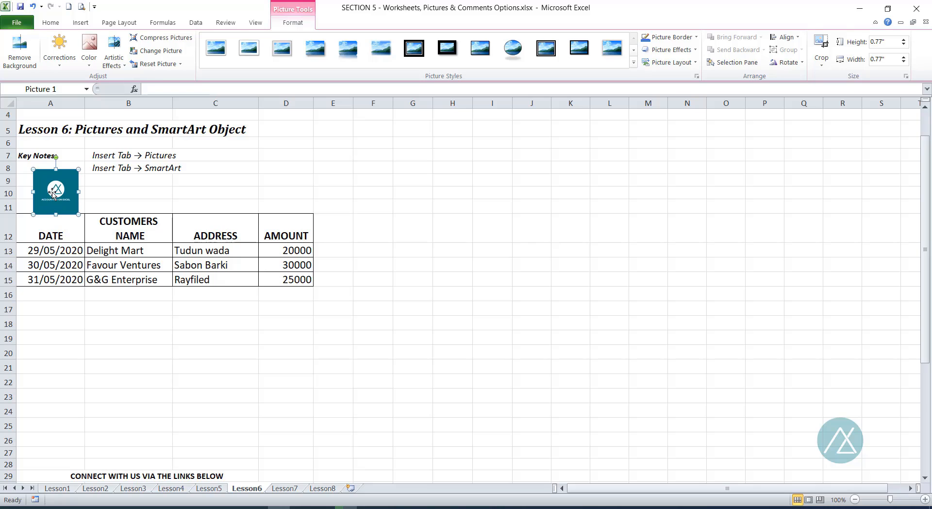
{"action": "left_click_drag", "start_coordinate": [52, 191], "coordinate": [35, 185]}
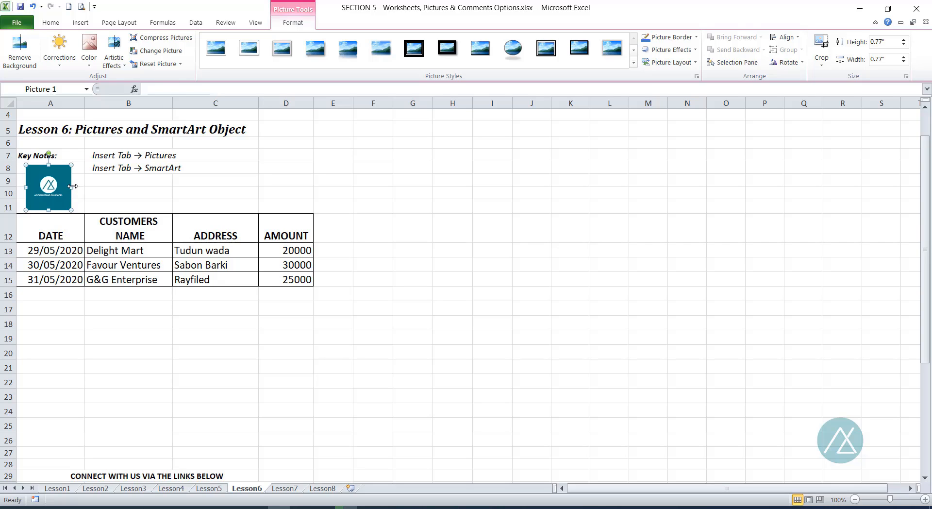
{"action": "left_click_drag", "start_coordinate": [72, 210], "coordinate": [58, 188]}
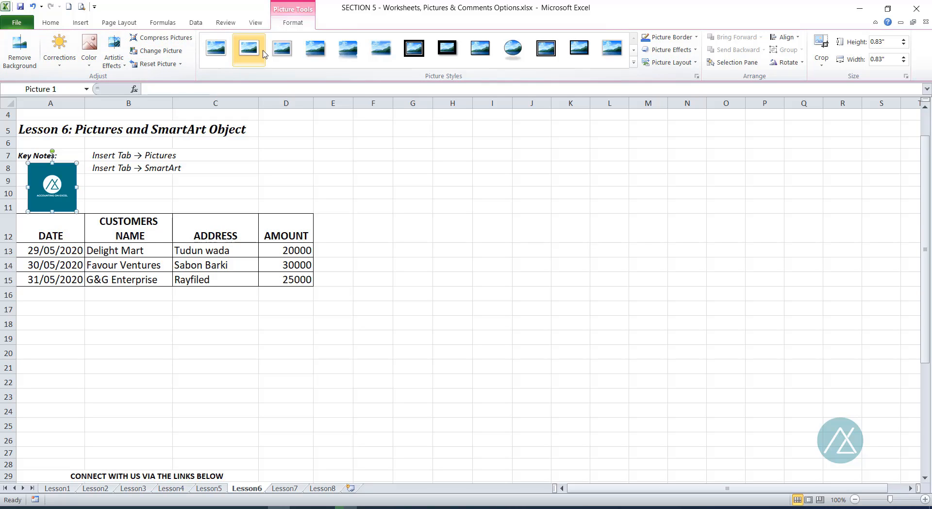
{"action": "left_click", "coordinate": [285, 197]}
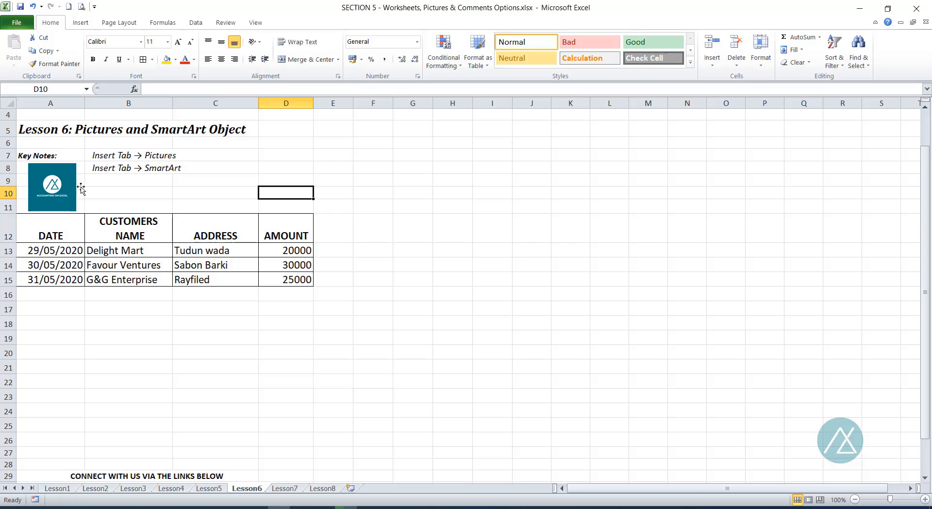
Start inserting a SmartArt graphic with cell G12 selected, and move the graphic chooser up slightly
{"action": "left_click", "coordinate": [451, 226]}
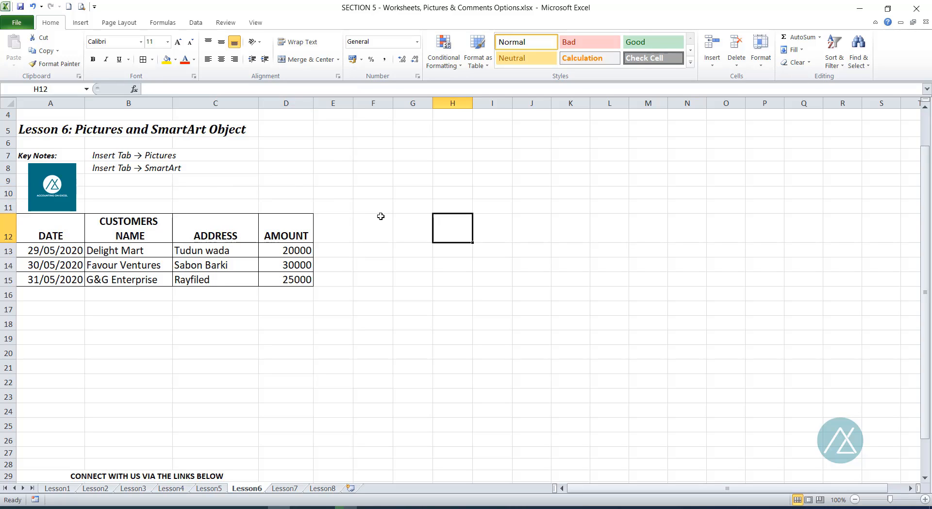
{"action": "left_click", "coordinate": [407, 226]}
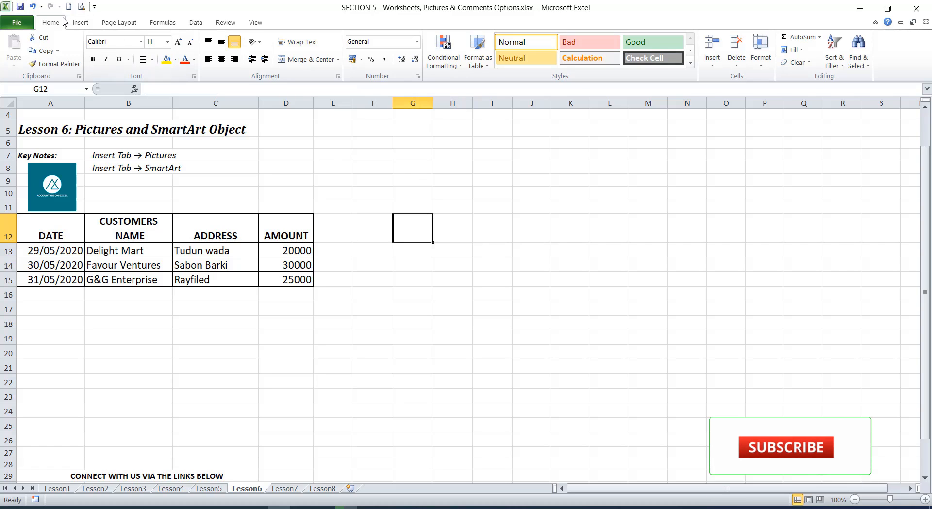
{"action": "left_click", "coordinate": [80, 24]}
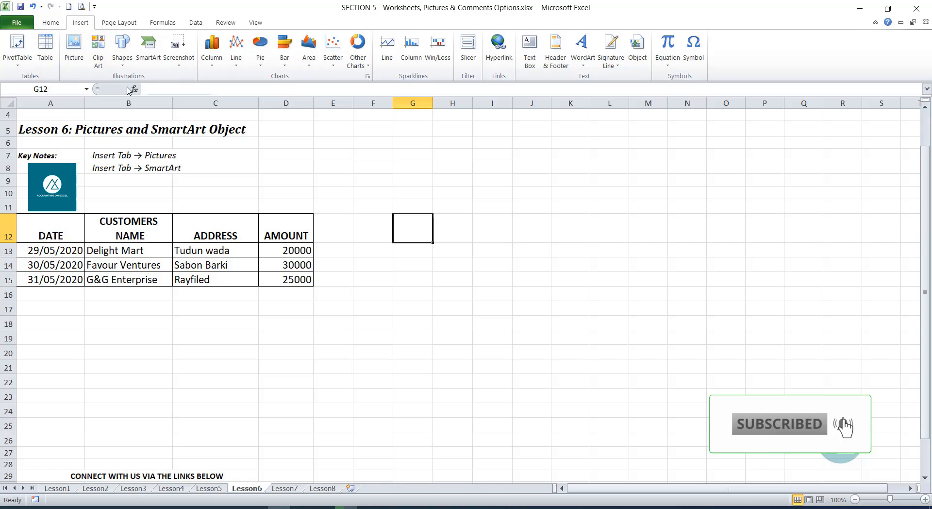
{"action": "left_click", "coordinate": [148, 60]}
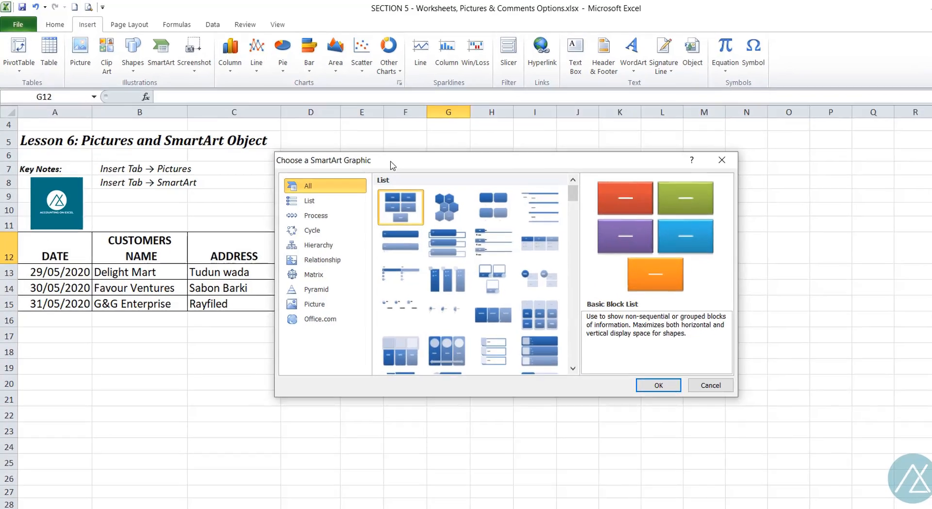
{"action": "left_click_drag", "start_coordinate": [392, 165], "coordinate": [385, 135]}
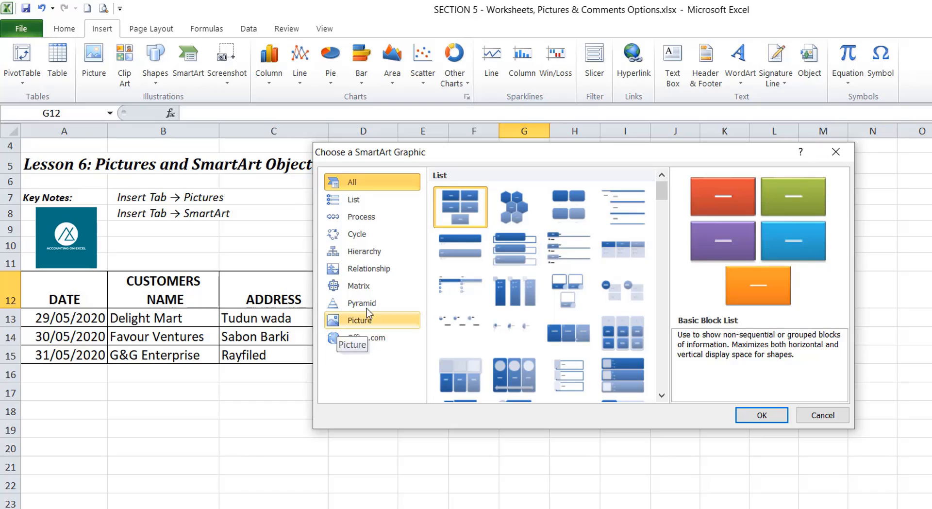
Examine the SmartArt layouts in the List, Process, Cycle, Relationship, Matrix, Pyramid, Picture and Office.com categories, previewing Segmented Cycle
{"action": "left_click", "coordinate": [358, 206]}
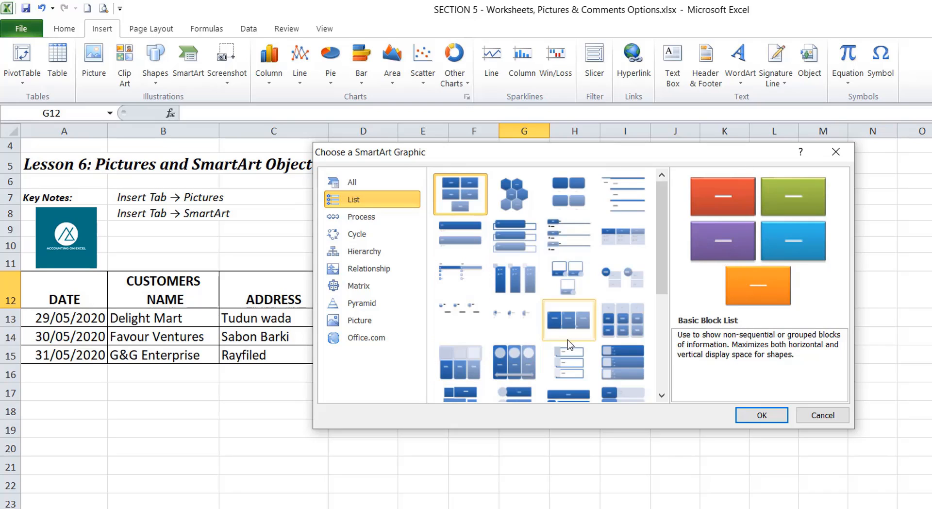
{"action": "left_click", "coordinate": [367, 222]}
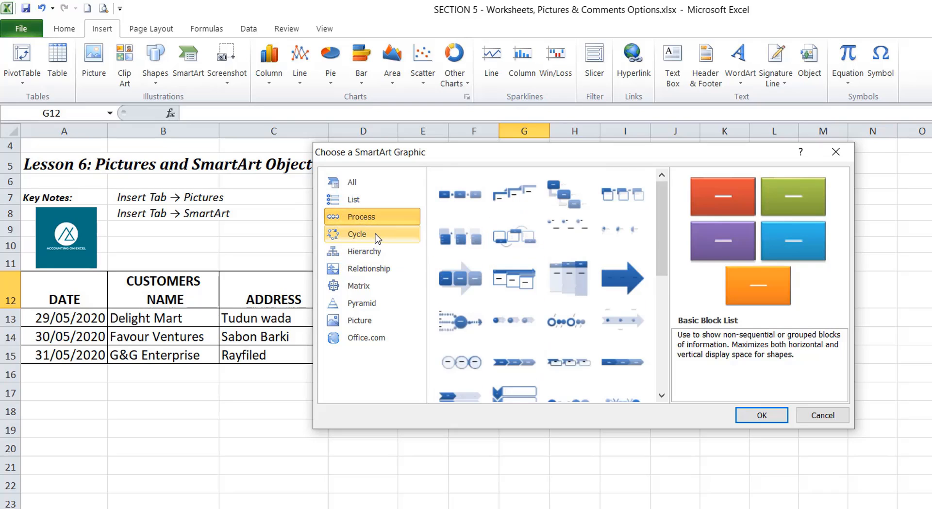
{"action": "left_click", "coordinate": [376, 237]}
{"action": "left_click", "coordinate": [572, 250]}
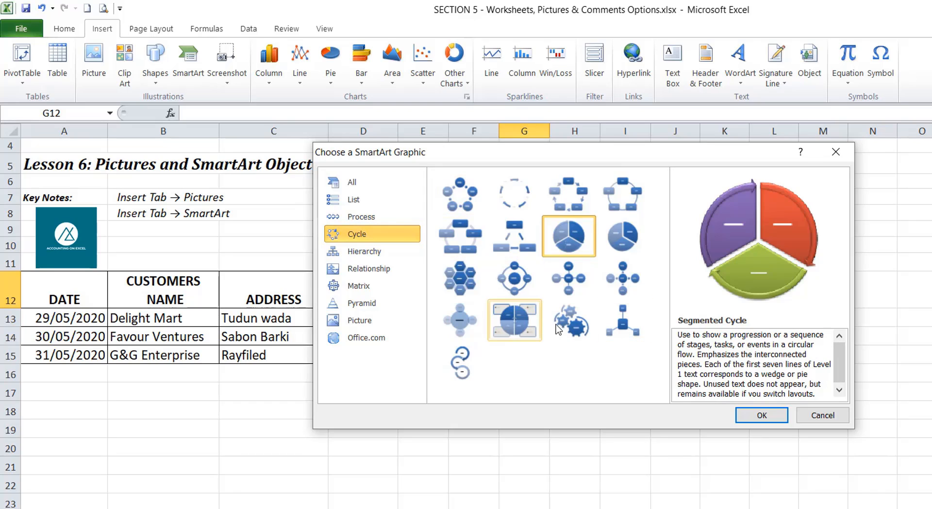
{"action": "left_click", "coordinate": [377, 268]}
{"action": "left_click", "coordinate": [378, 290]}
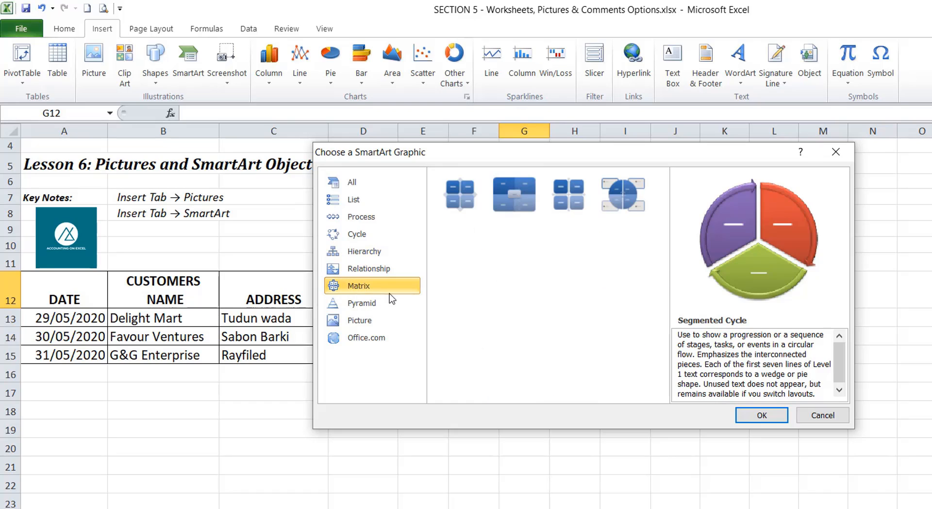
{"action": "left_click", "coordinate": [373, 303]}
{"action": "left_click", "coordinate": [370, 321]}
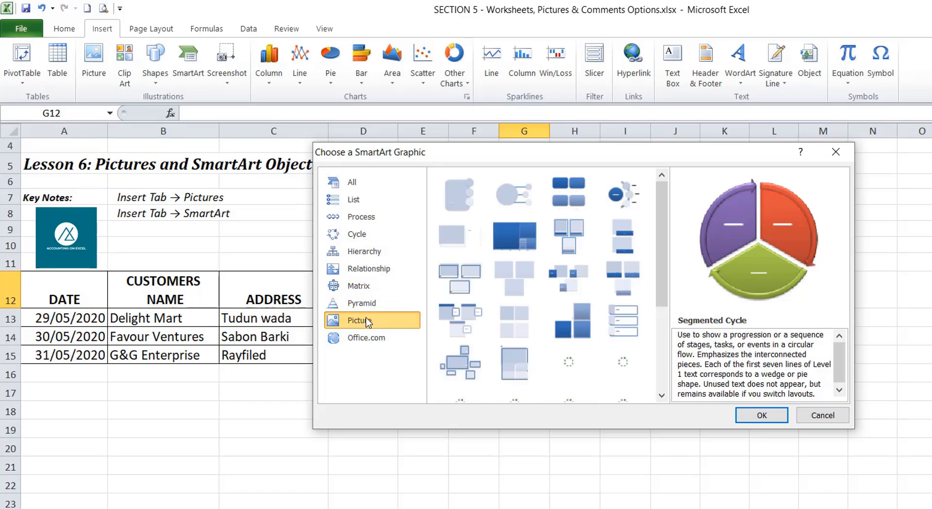
{"action": "left_click", "coordinate": [377, 340]}
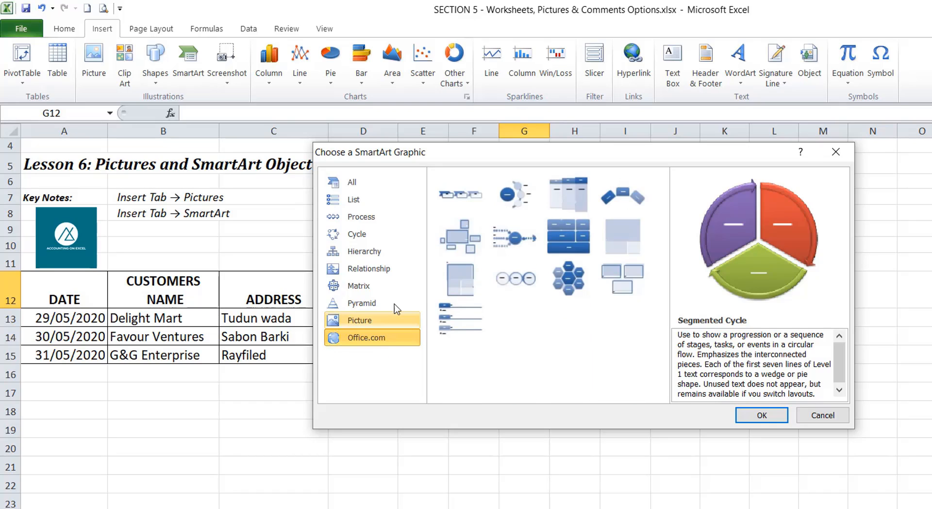
Insert the Hierarchy layout from the Hierarchy category and move the graphic so its upper edge sits at row 9, beside the table
{"action": "left_click", "coordinate": [354, 255]}
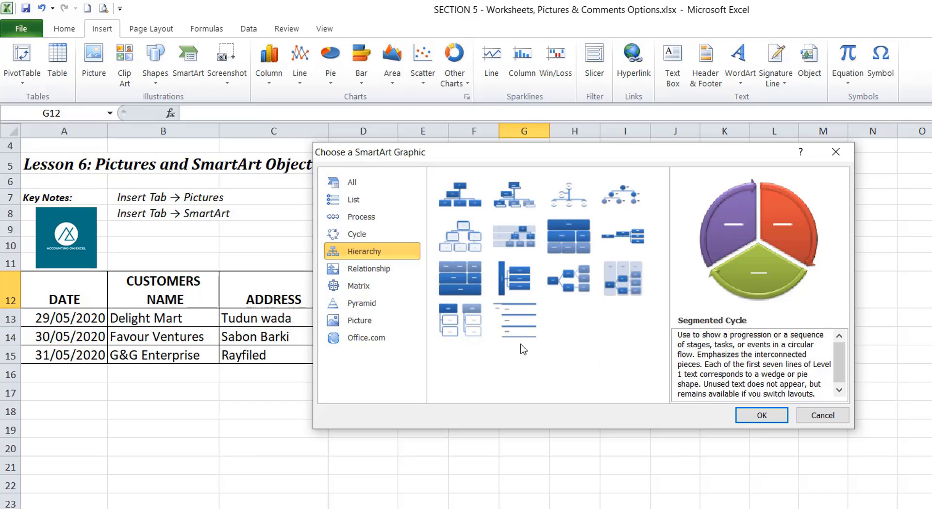
{"action": "left_click", "coordinate": [464, 241]}
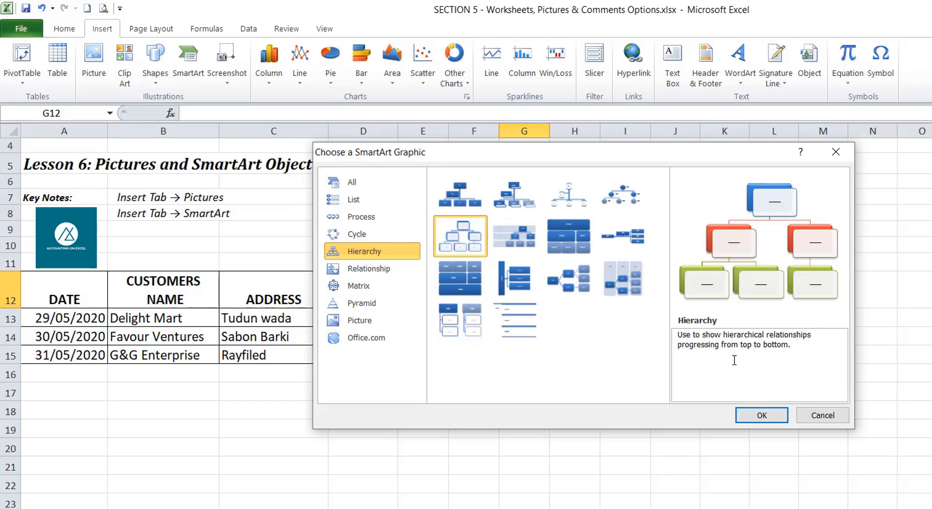
{"action": "left_click", "coordinate": [756, 417]}
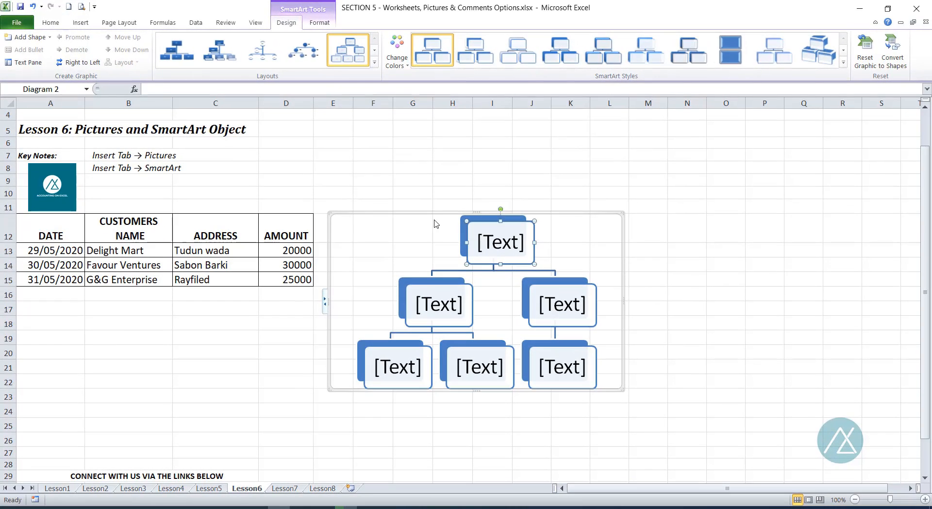
{"action": "left_click_drag", "start_coordinate": [421, 212], "coordinate": [437, 181]}
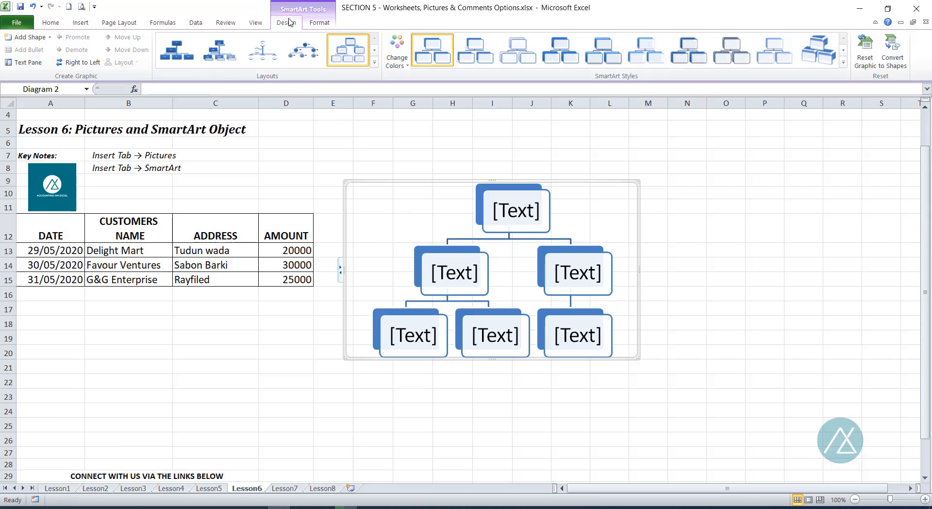
{"action": "left_click", "coordinate": [318, 25]}
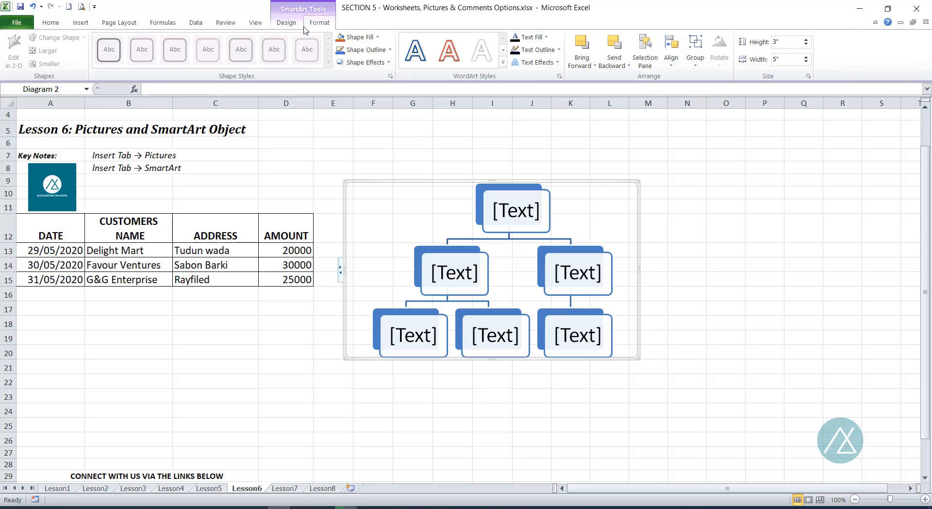
{"action": "left_click", "coordinate": [290, 25]}
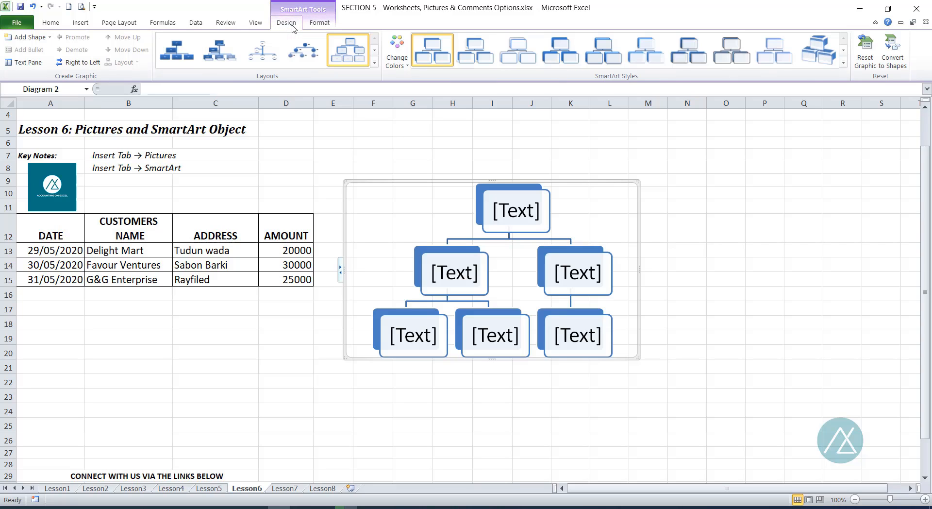
{"action": "left_click", "coordinate": [320, 24]}
{"action": "left_click", "coordinate": [287, 25]}
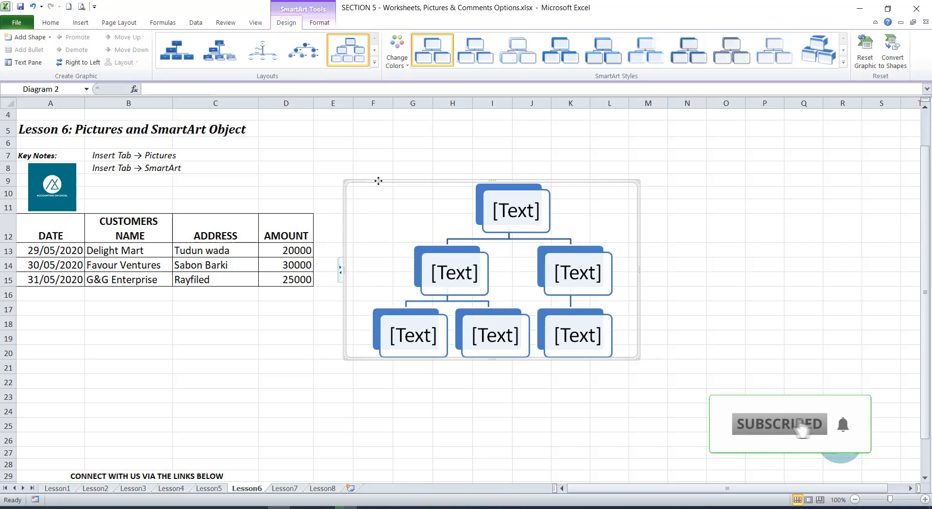
Show the hierarchy graphic's text pane and label its top-level box Director
{"action": "left_click", "coordinate": [340, 270]}
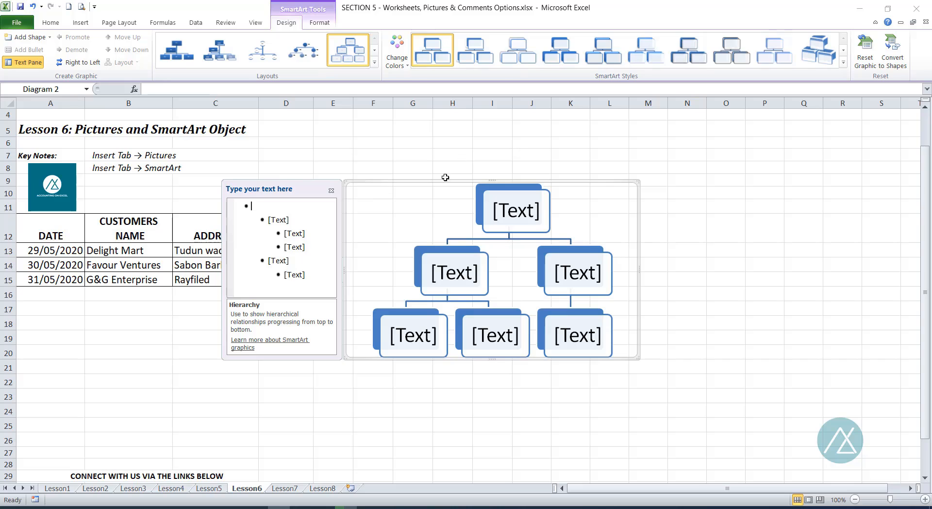
{"action": "left_click", "coordinate": [331, 192]}
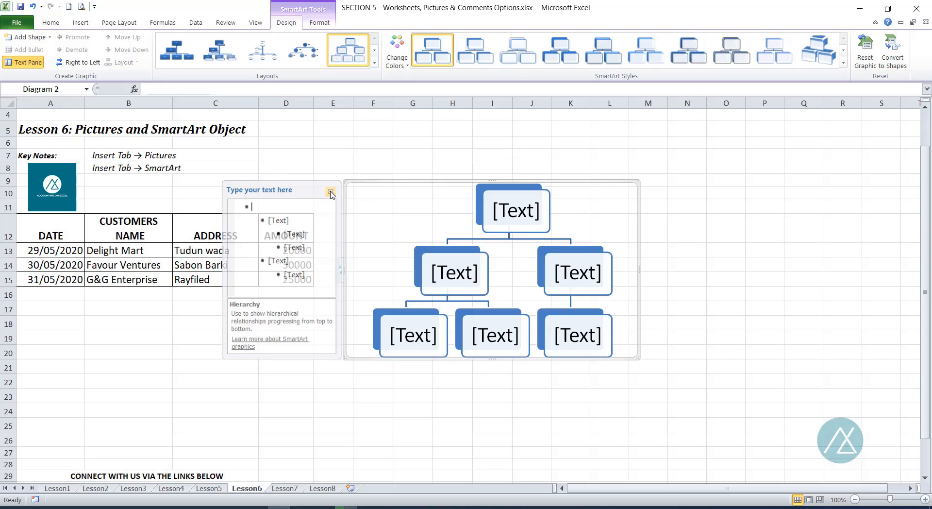
{"action": "left_click", "coordinate": [510, 206]}
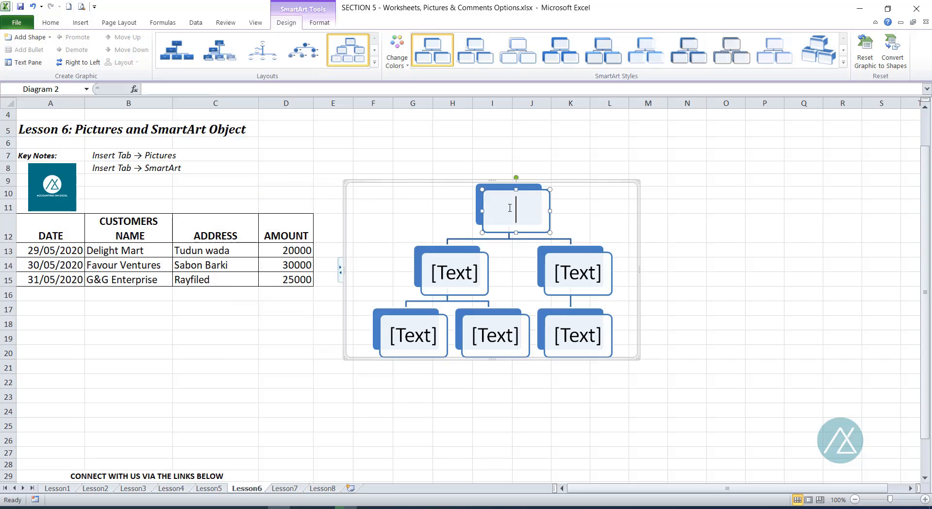
{"action": "left_click", "coordinate": [339, 269]}
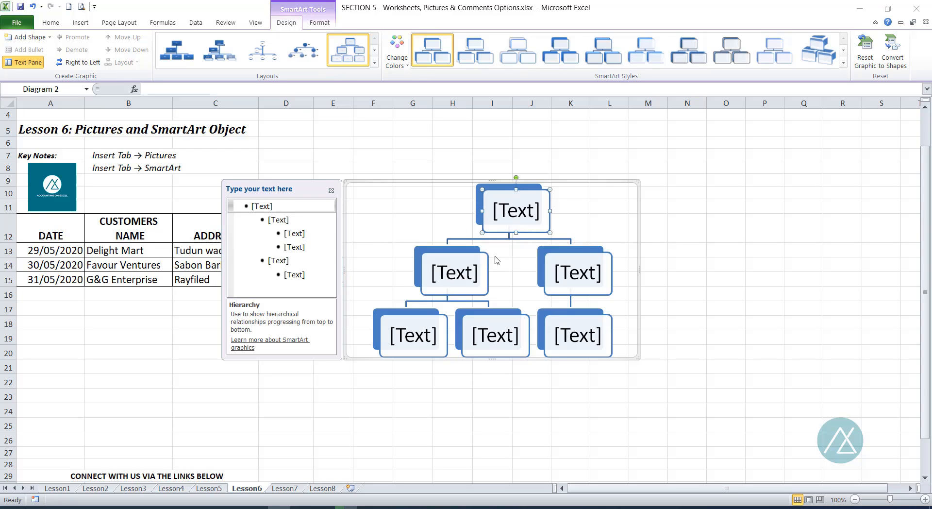
{"action": "left_click", "coordinate": [509, 215]}
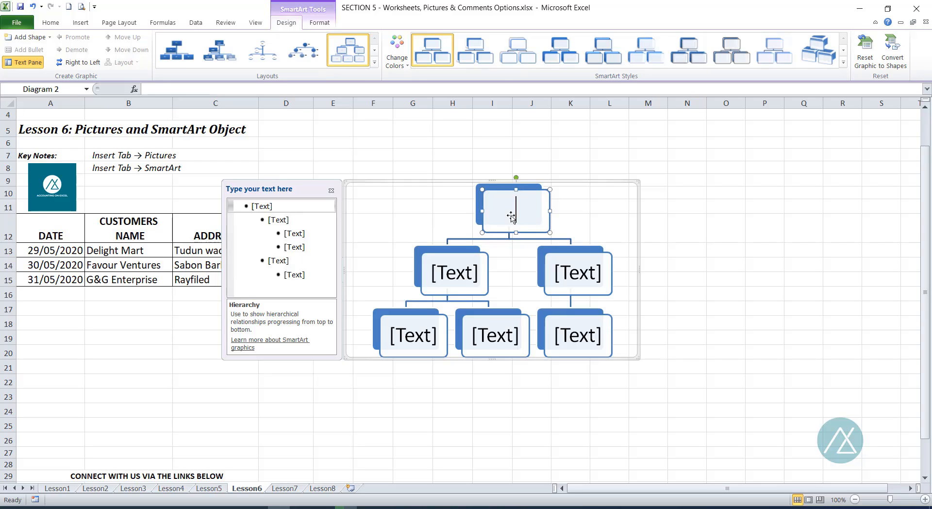
{"action": "type", "text": "Director"}
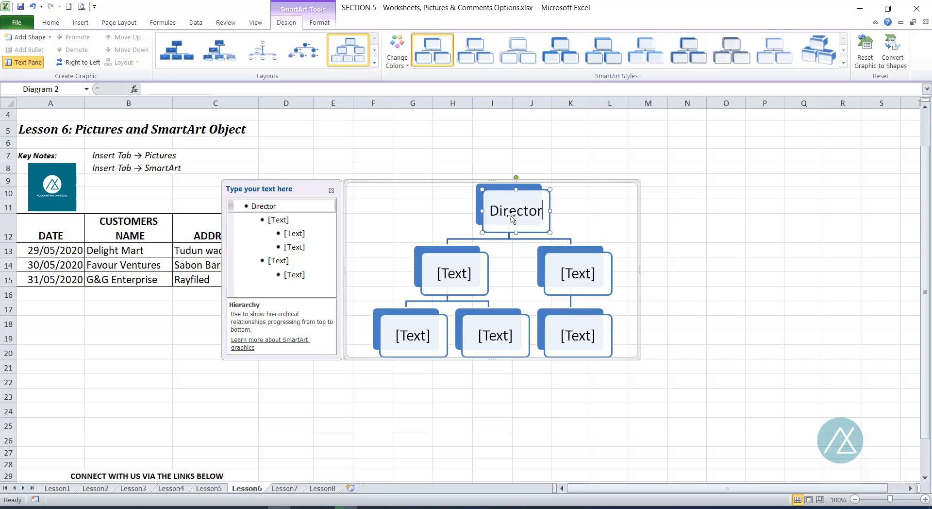
Label the two second-level boxes of the hierarchy Admin Manager and Finance Manager, in that order
{"action": "left_click", "coordinate": [451, 282]}
{"action": "type", "text": "Ad"}
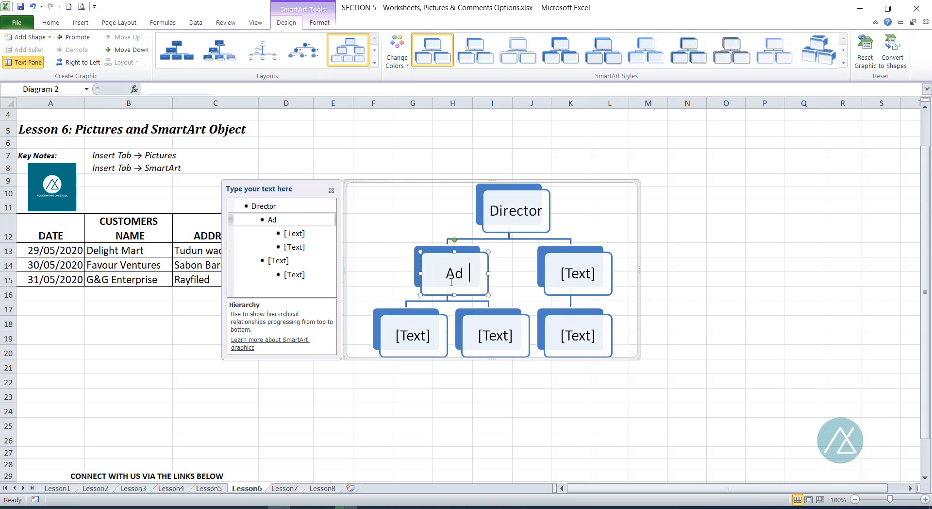
{"action": "type", "text": "min Manager"}
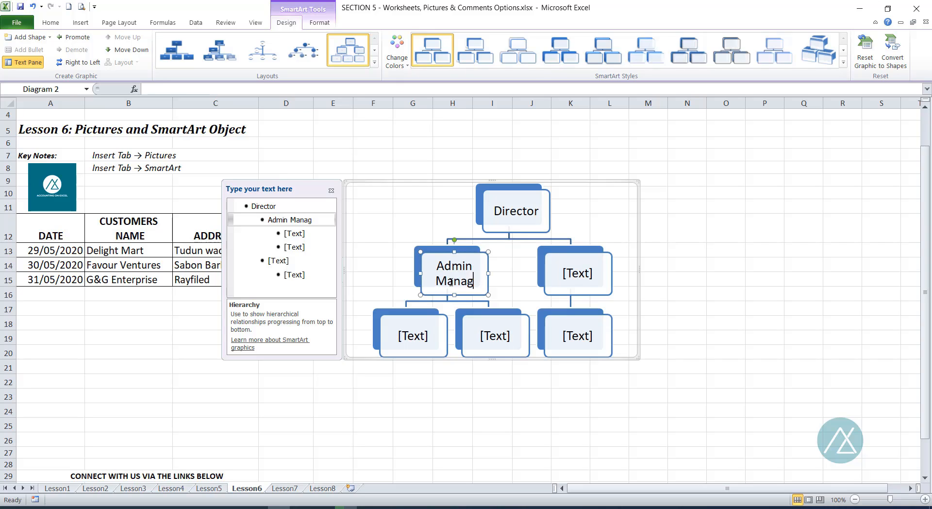
{"action": "left_click", "coordinate": [585, 273]}
{"action": "type", "text": "F"}
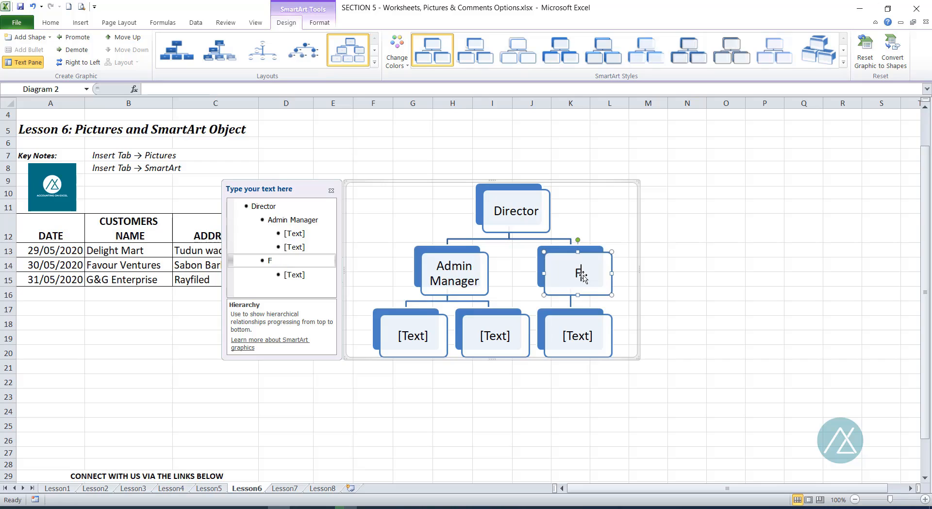
{"action": "type", "text": "inance Manager"}
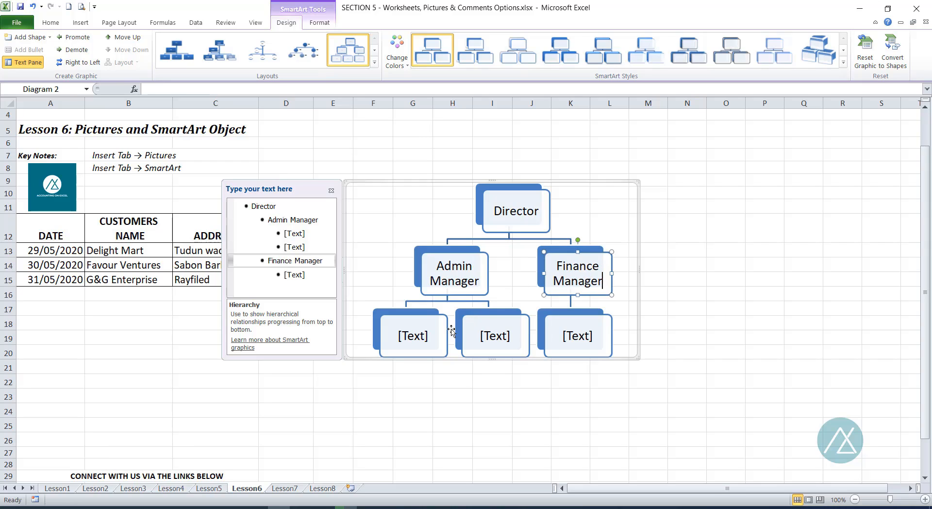
Label the two boxes beneath Admin Manager as Admin Officer and Admin Sec., in that order
{"action": "left_click", "coordinate": [426, 341]}
{"action": "type", "text": "Ad"}
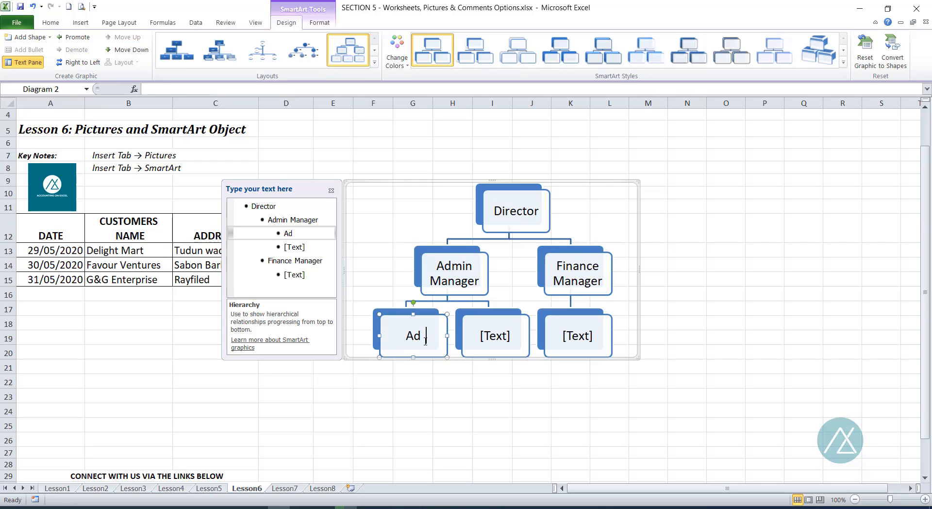
{"action": "type", "text": "min Officer"}
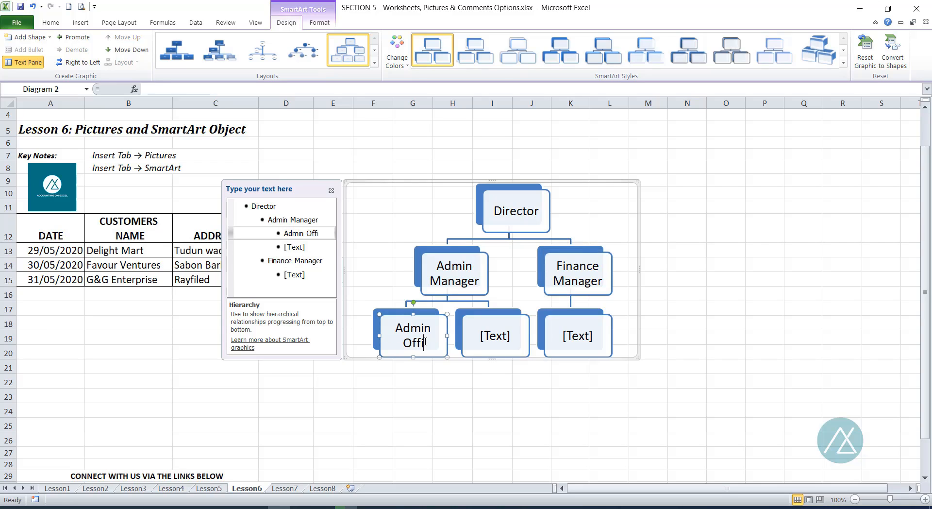
{"action": "left_click", "coordinate": [484, 340]}
{"action": "type", "text": "Admi"}
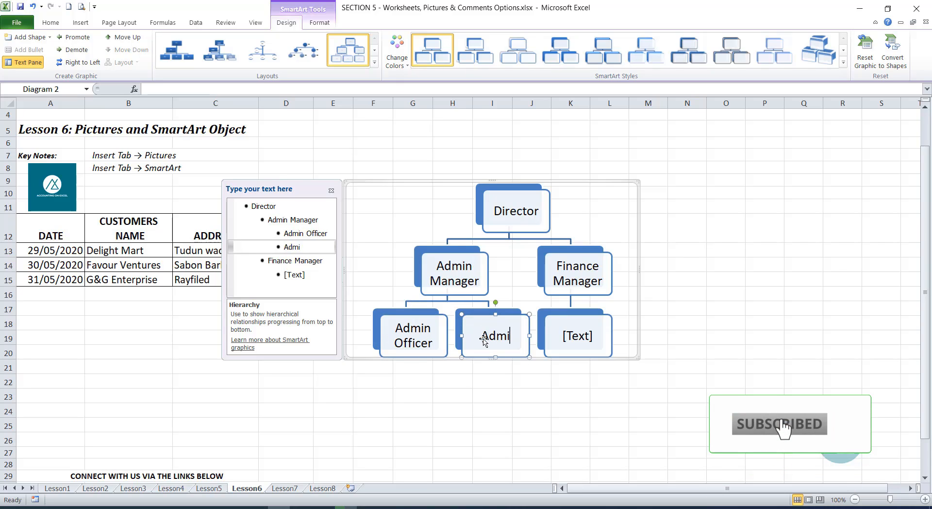
{"action": "type", "text": "nSec"}
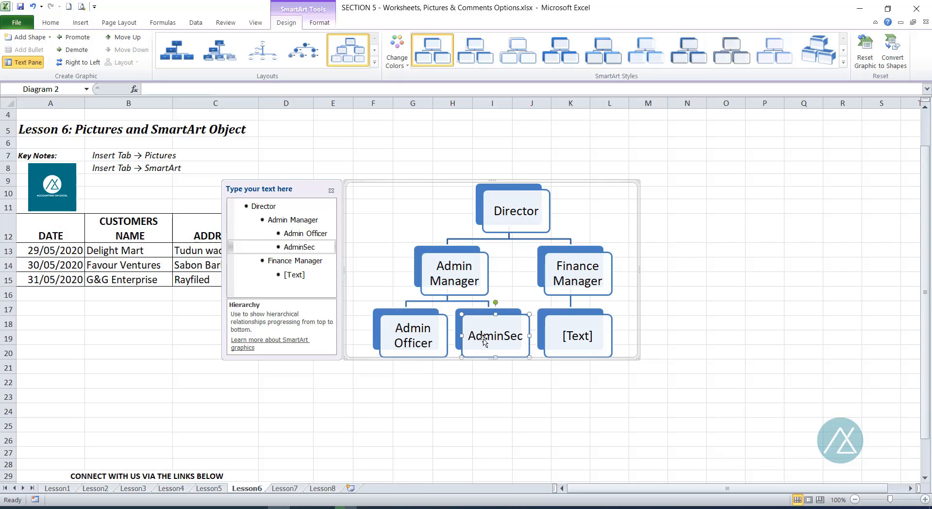
{"action": "key", "text": "BackSpace"}
{"action": "key", "text": "BackSpace"}
{"action": "key", "text": "BackSpace"}
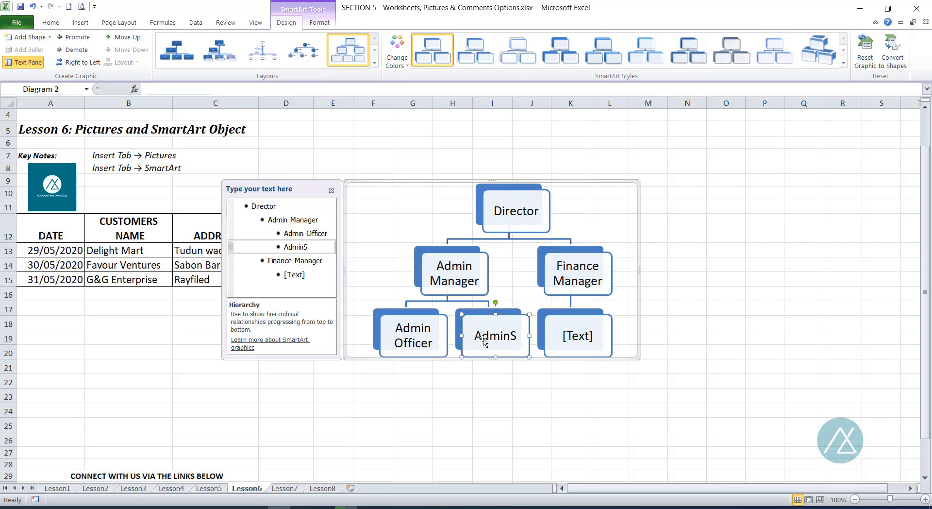
{"action": "type", "text": "Sec."}
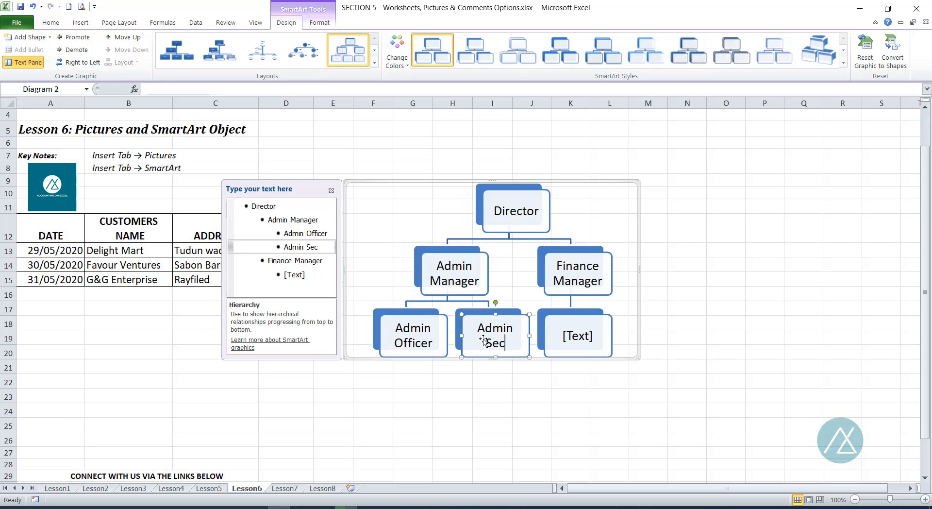
Label the box beneath Finance Manager as Accountant
{"action": "left_click", "coordinate": [577, 337]}
{"action": "type", "text": "Account"}
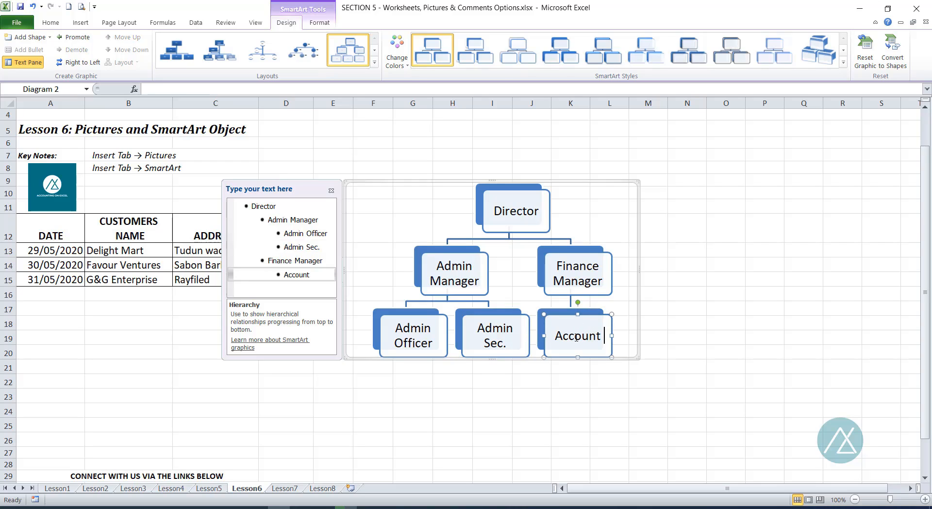
{"action": "key", "text": "BackSpace"}
{"action": "type", "text": "na"}
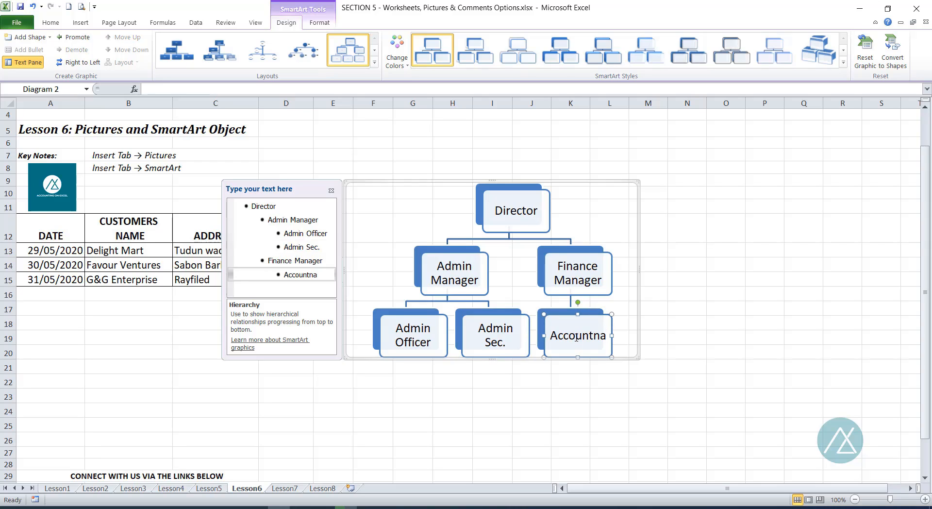
{"action": "key", "text": "BackSpace"}
{"action": "key", "text": "BackSpace"}
{"action": "type", "text": "ant"}
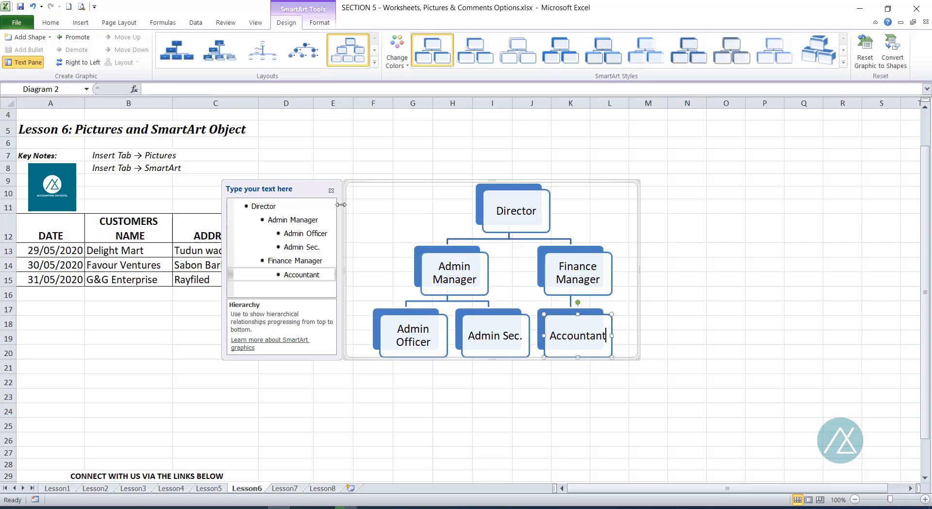
Close the SmartArt text pane and deselect the graphic by selecting cell C10
{"action": "left_click", "coordinate": [331, 190]}
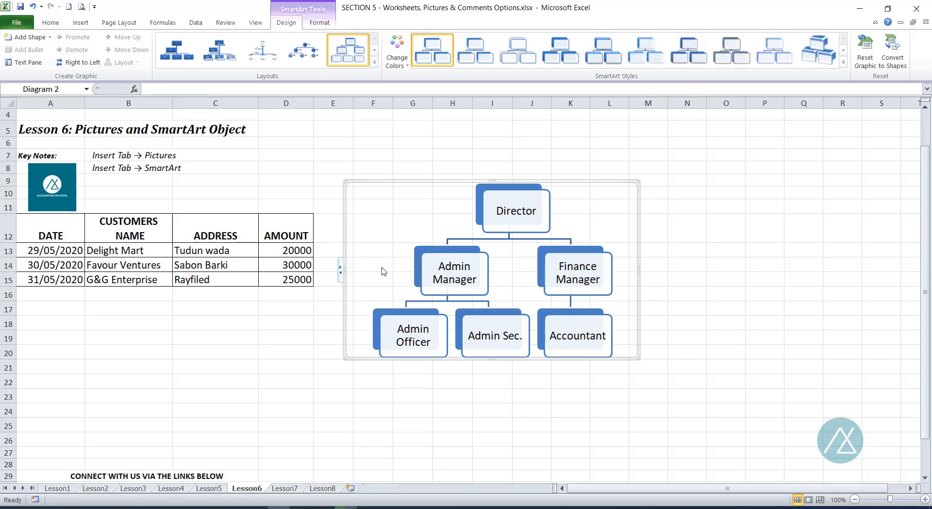
{"action": "left_click", "coordinate": [238, 192]}
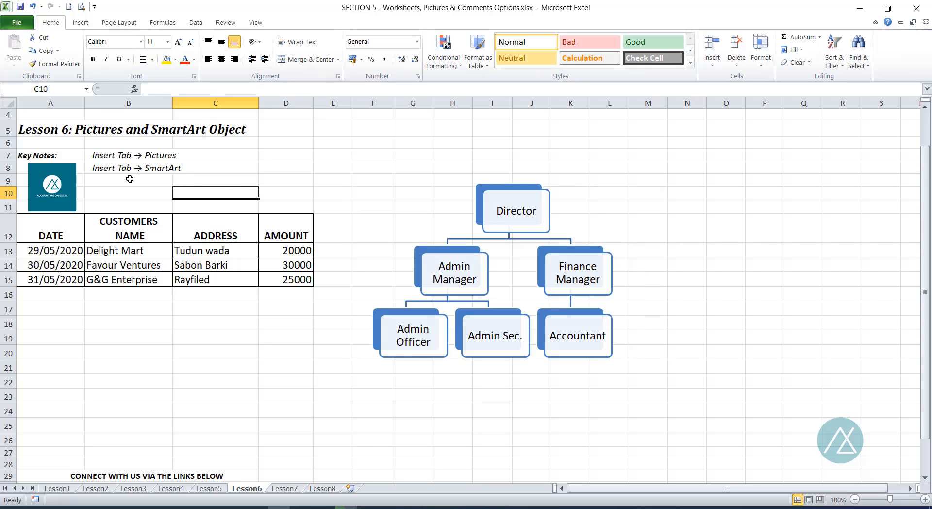
{"action": "scroll", "coordinate": [238, 179], "scroll_direction": "up", "scroll_amount": 1}
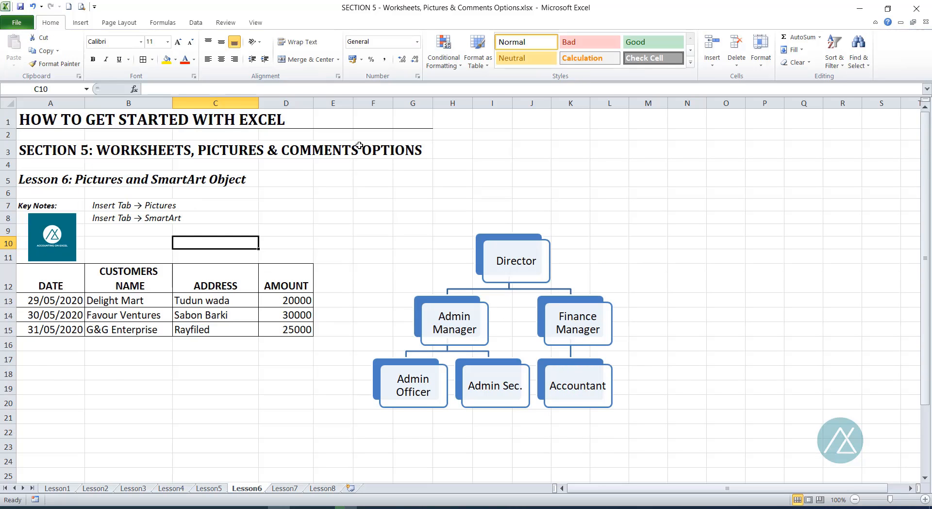